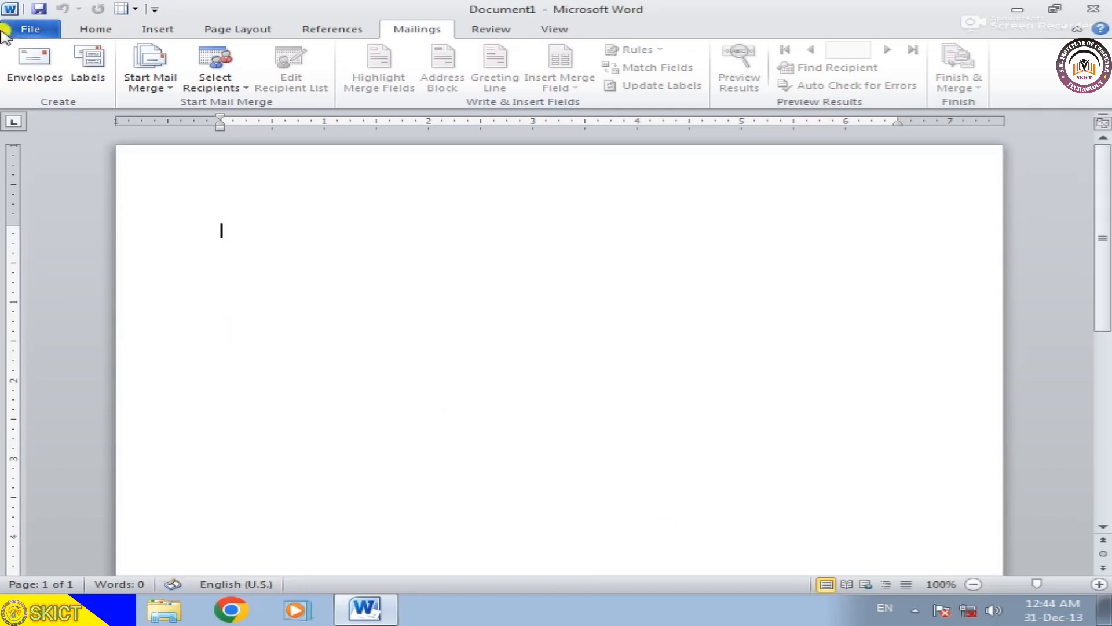
Step: Start creating an envelope and clear the existing return address
left_click(46, 82)
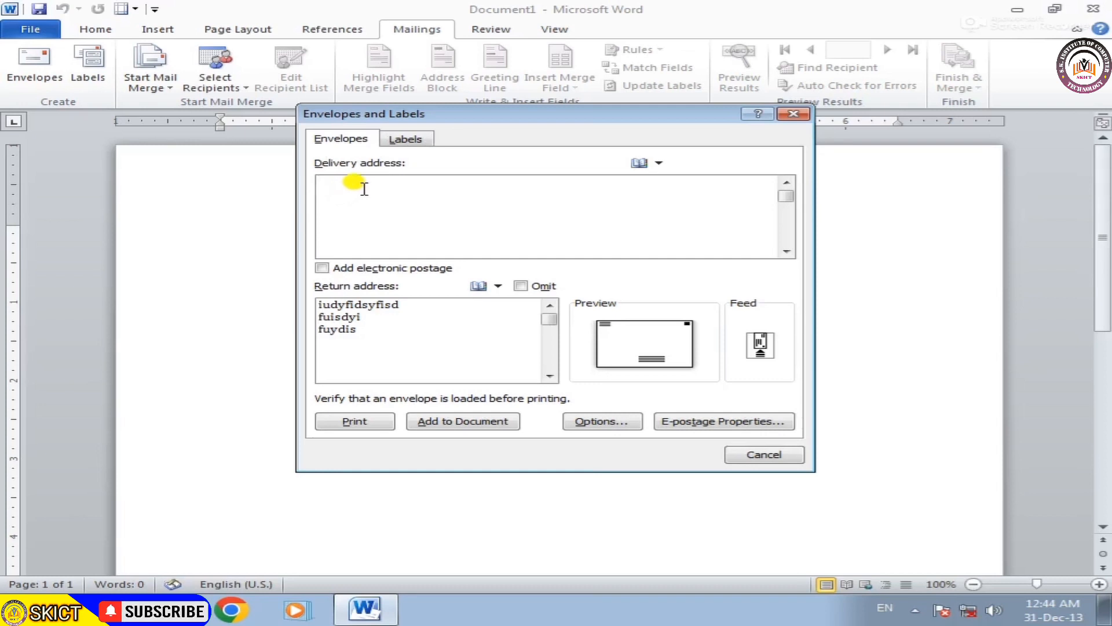
left_click(370, 340)
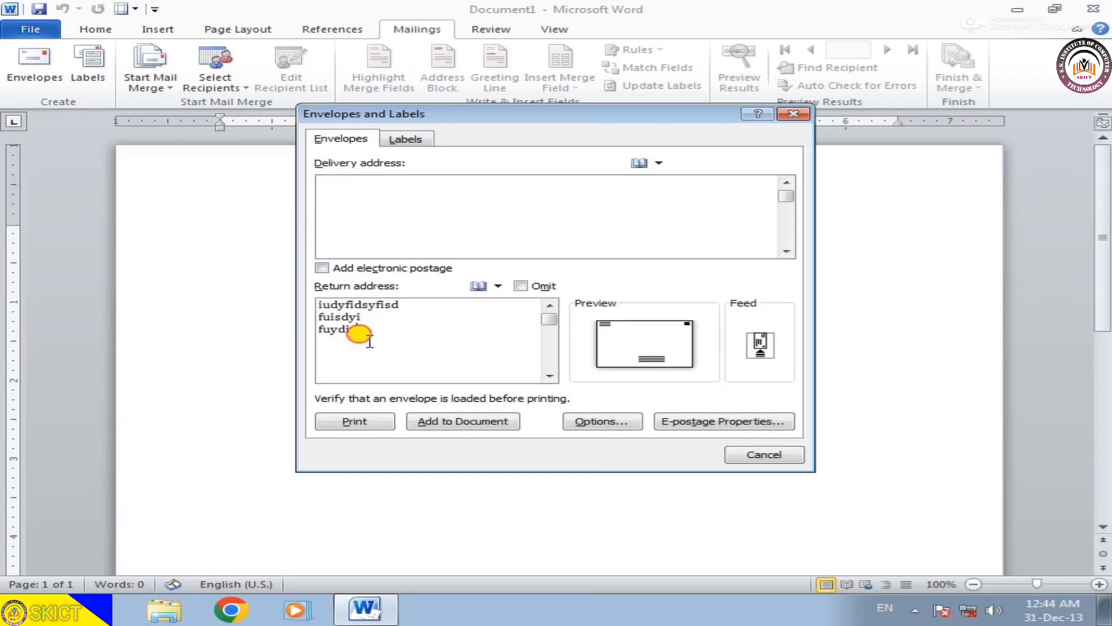
key("BackSpace")
key("BackSpace")
key("BackSpace")
key("BackSpace")
key("BackSpace")
key("BackSpace")
key("BackSpace")
key("BackSpace")
key("BackSpace")
key("BackSpace")
key("BackSpace")
key("BackSpace")
key("BackSpace")
key("BackSpace")
key("BackSpace")
key("BackSpace")
key("BackSpace")
key("BackSpace")
key("BackSpace")
key("BackSpace")
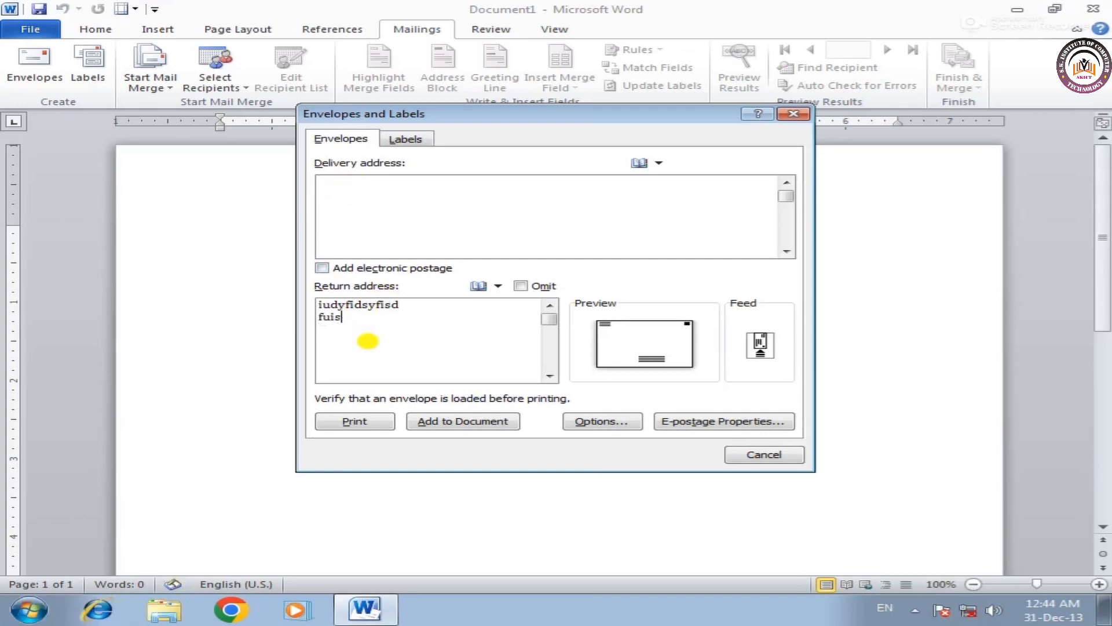
key("BackSpace")
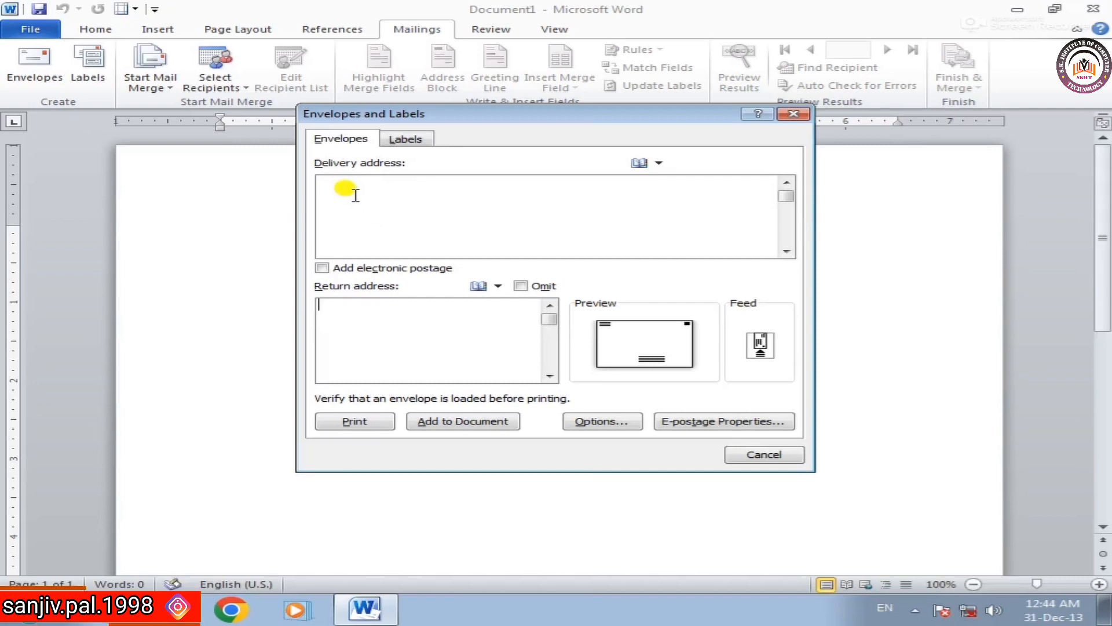
Step: Fill in the envelope's delivery address on three lines, starting with "to" and "skict" and ending with the locality and city
left_click(318, 182)
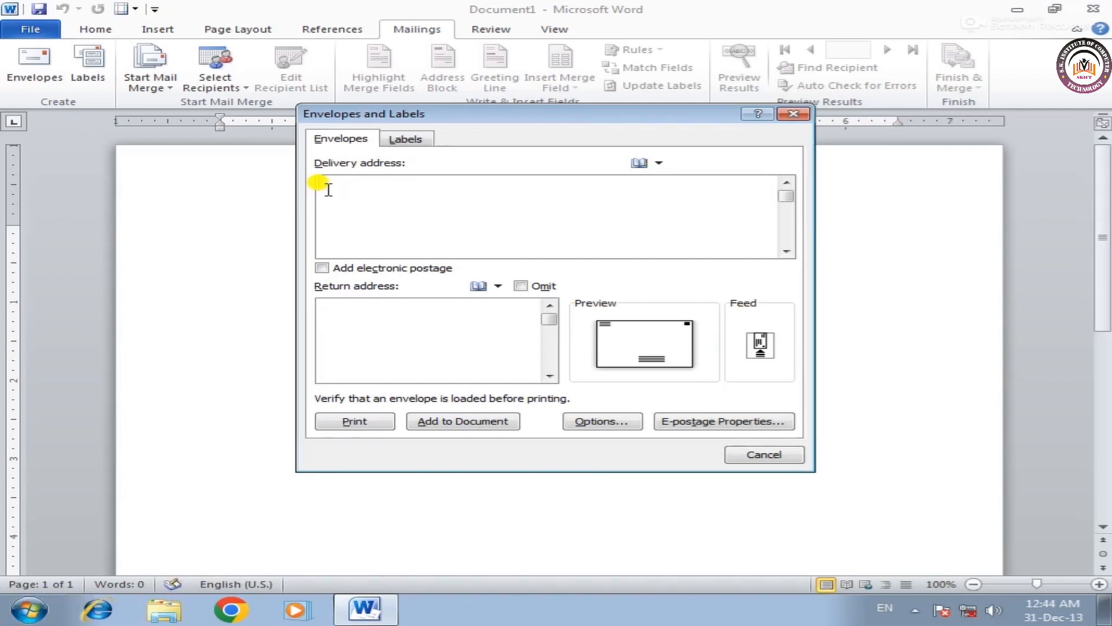
type("t skict")
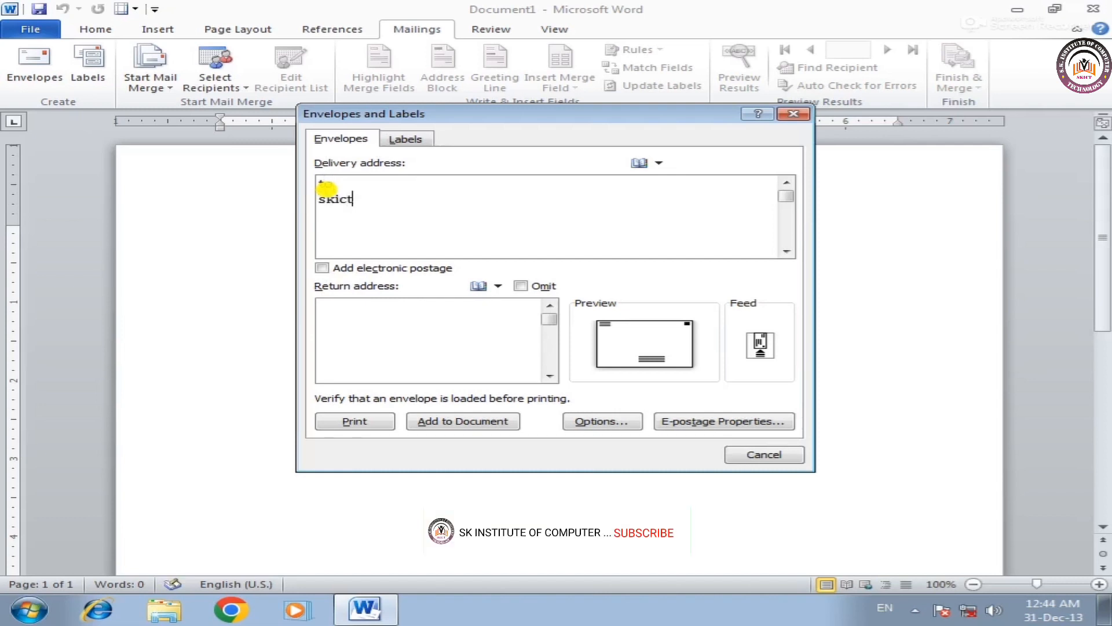
key("Return")
type("ro")
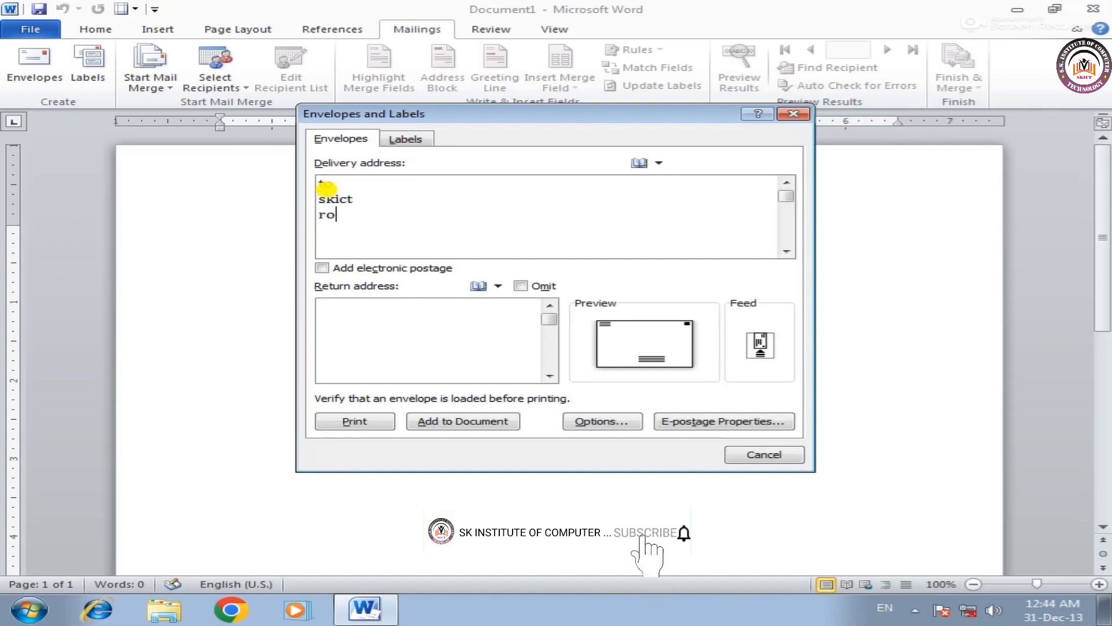
type("han")
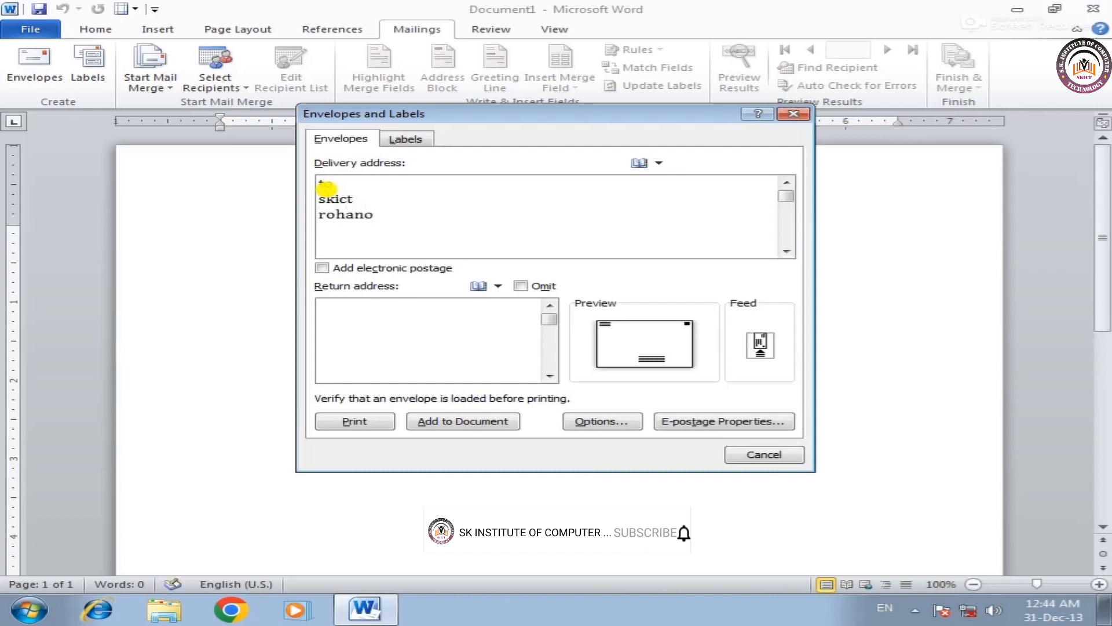
type("iya b")
key("BackSpace")
type("varanasi")
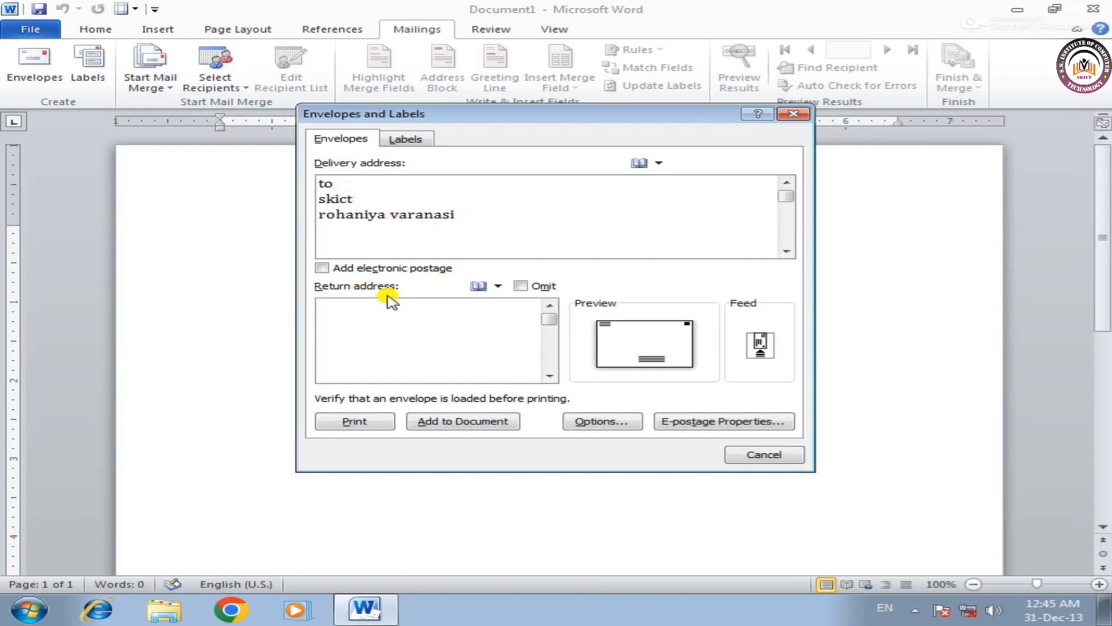
Step: Fill in the envelope's return address on three lines with the sender's name, locality and abbreviated city
left_click(348, 310)
type("Mohan")
key("Return")
type("rajatalab")
key("Return")
type("vns")
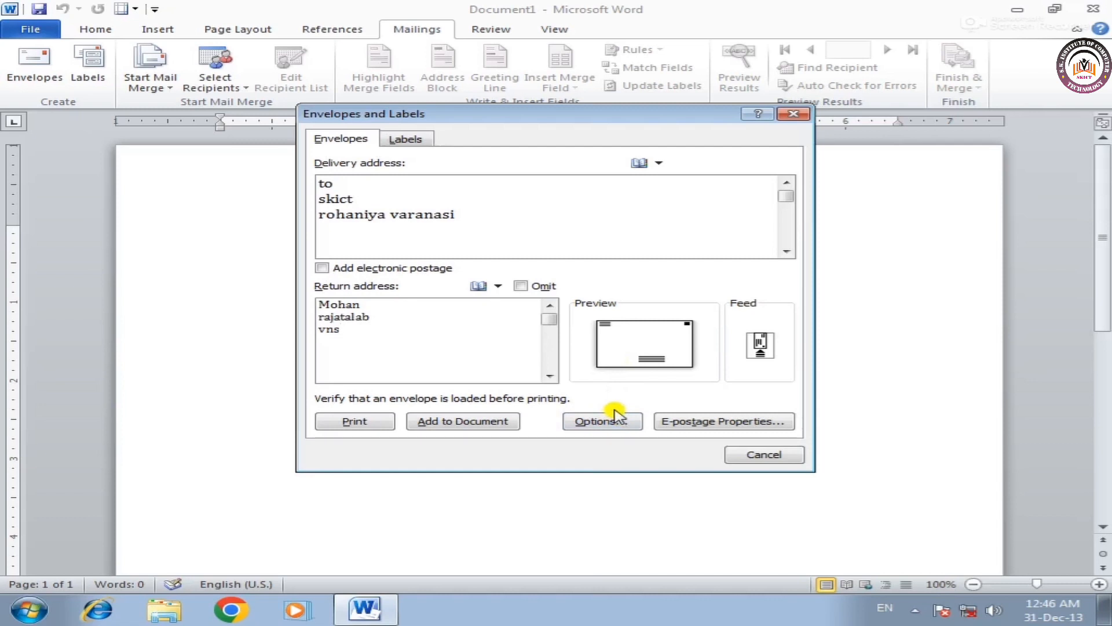
Step: Set the envelope size to B4 (250 x 353 mm) in the envelope options
left_click(599, 423)
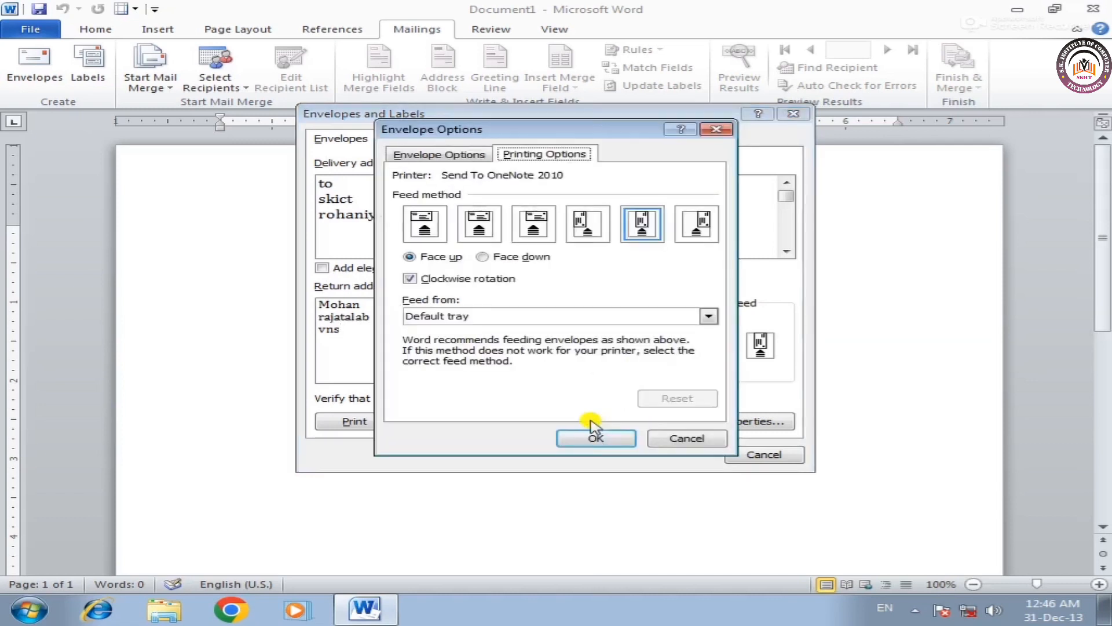
left_click(432, 155)
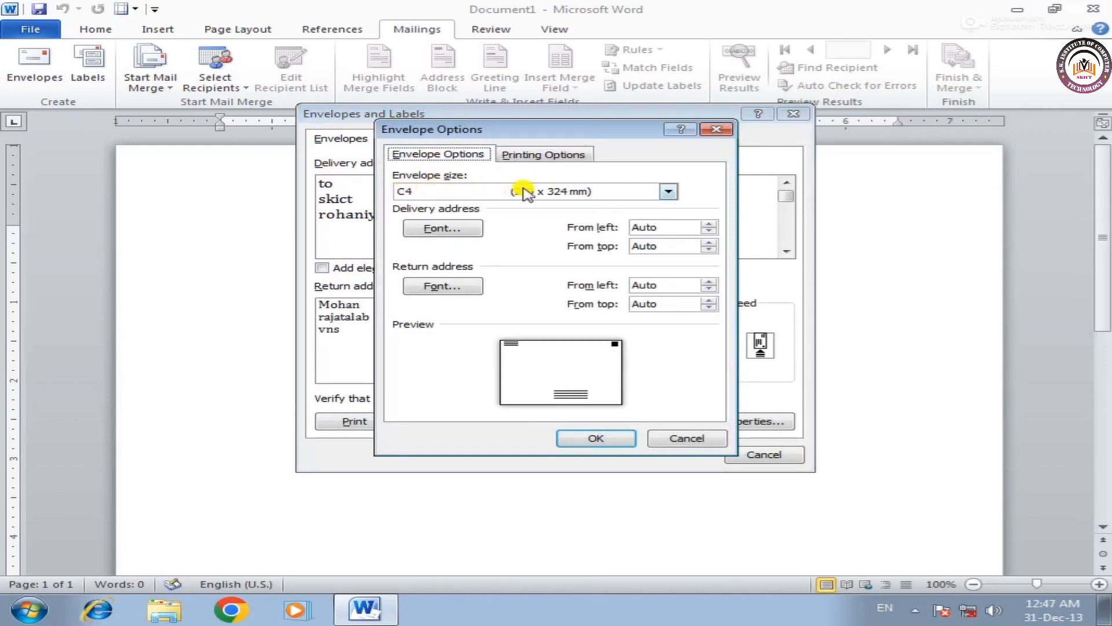
left_click(668, 192)
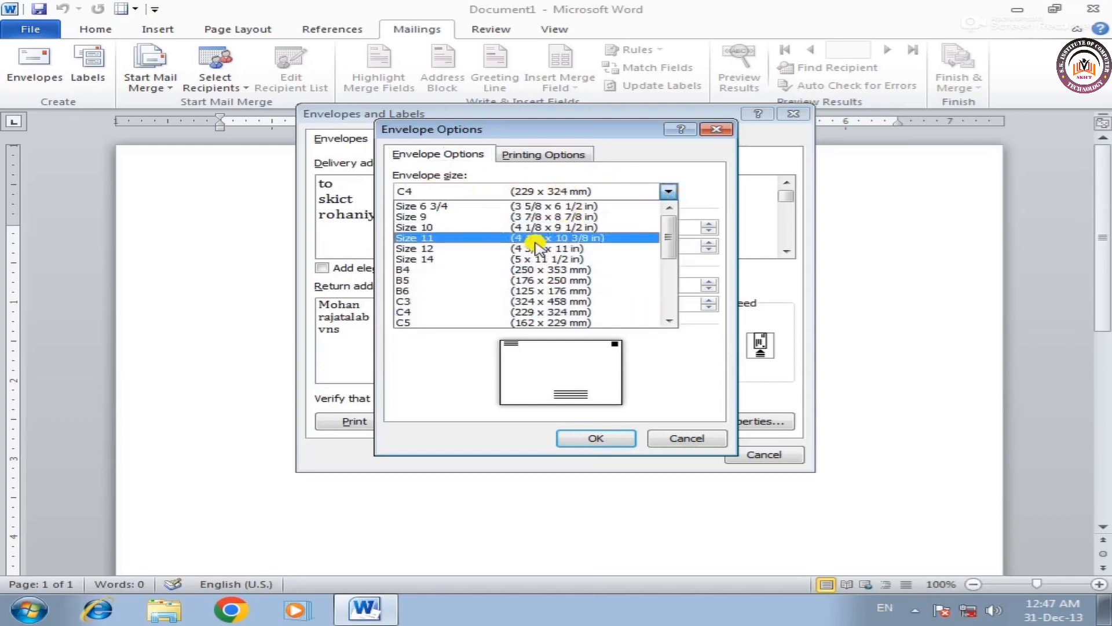
scroll(536, 248, "down", 5)
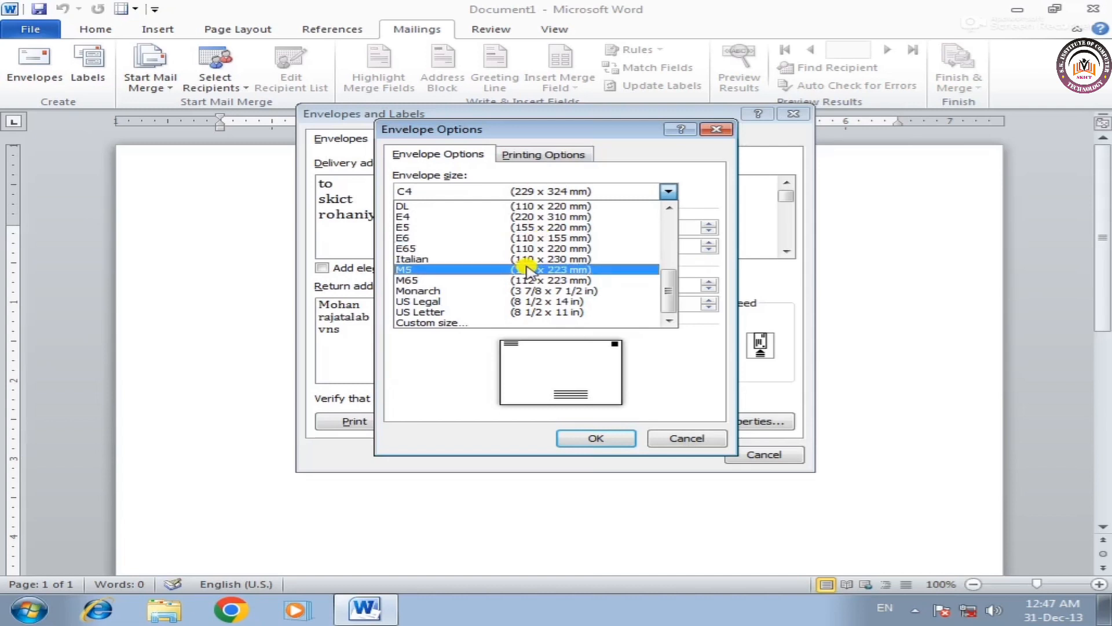
scroll(533, 255, "up", 3)
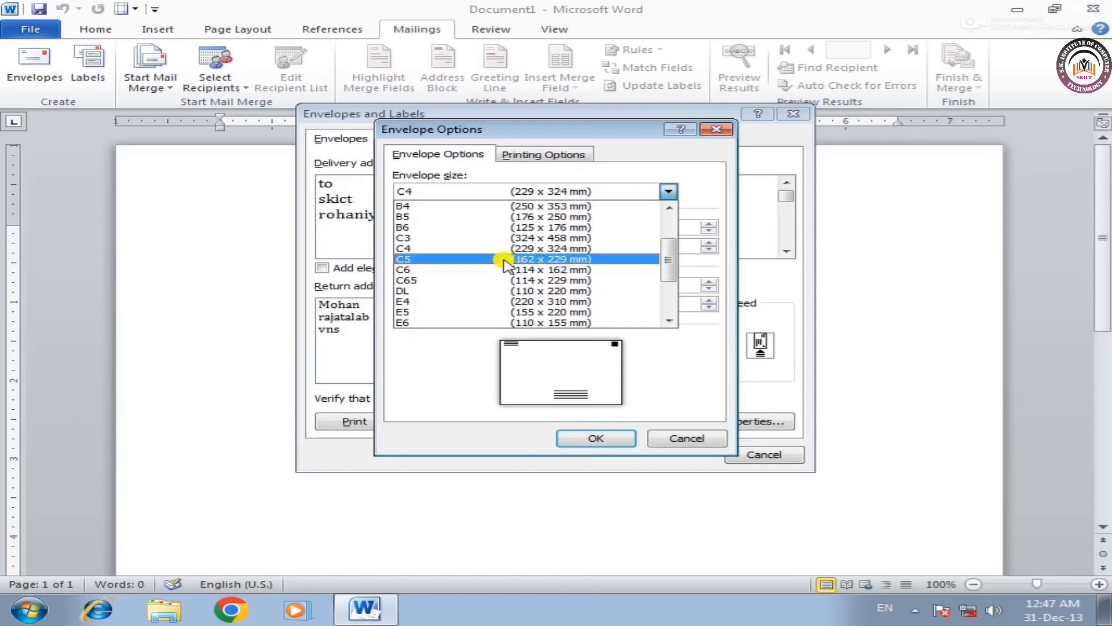
scroll(504, 264, "up", 2)
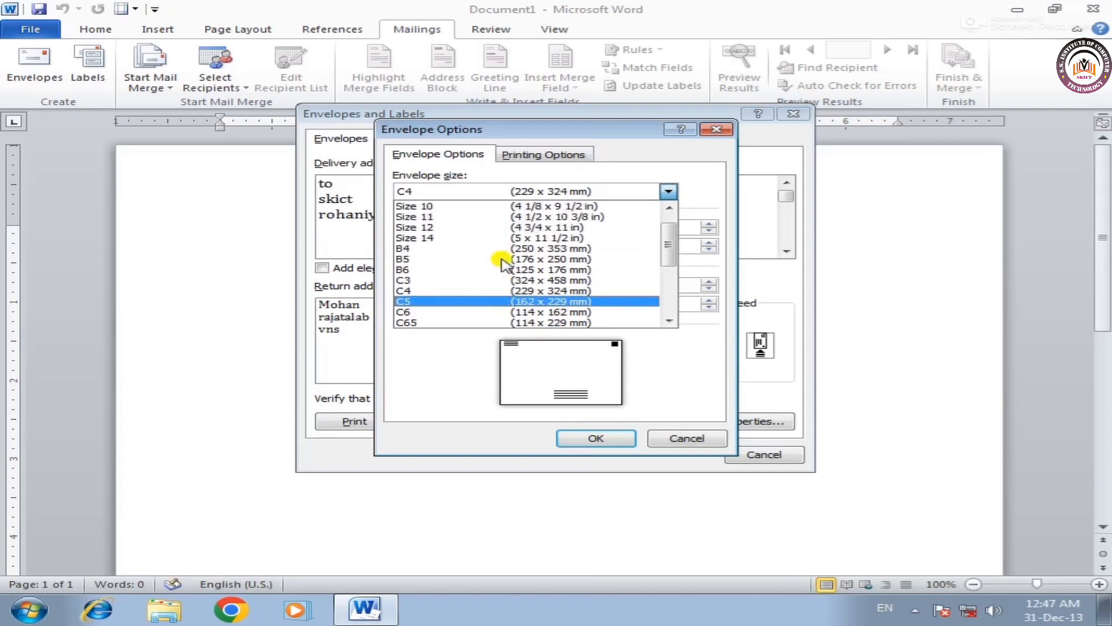
scroll(505, 265, "up", 1)
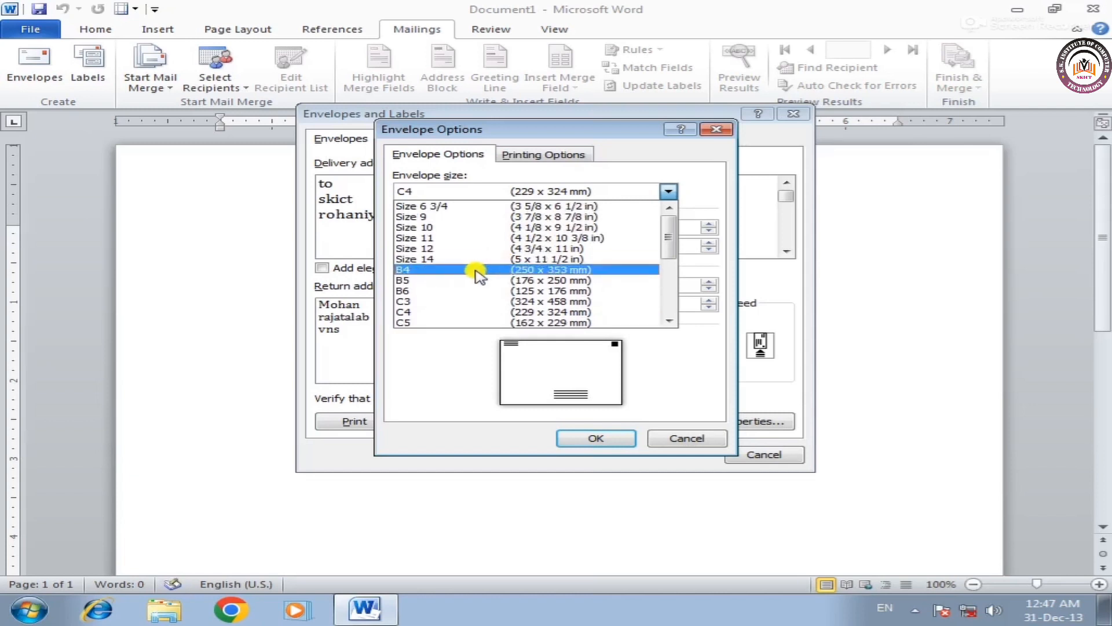
left_click(476, 271)
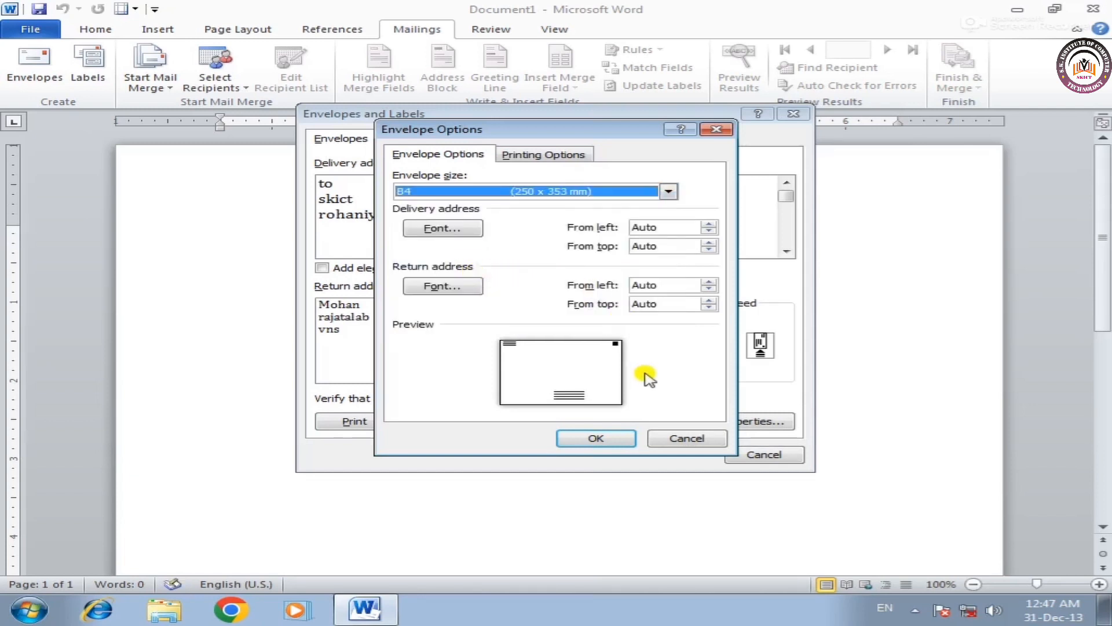
left_click(597, 438)
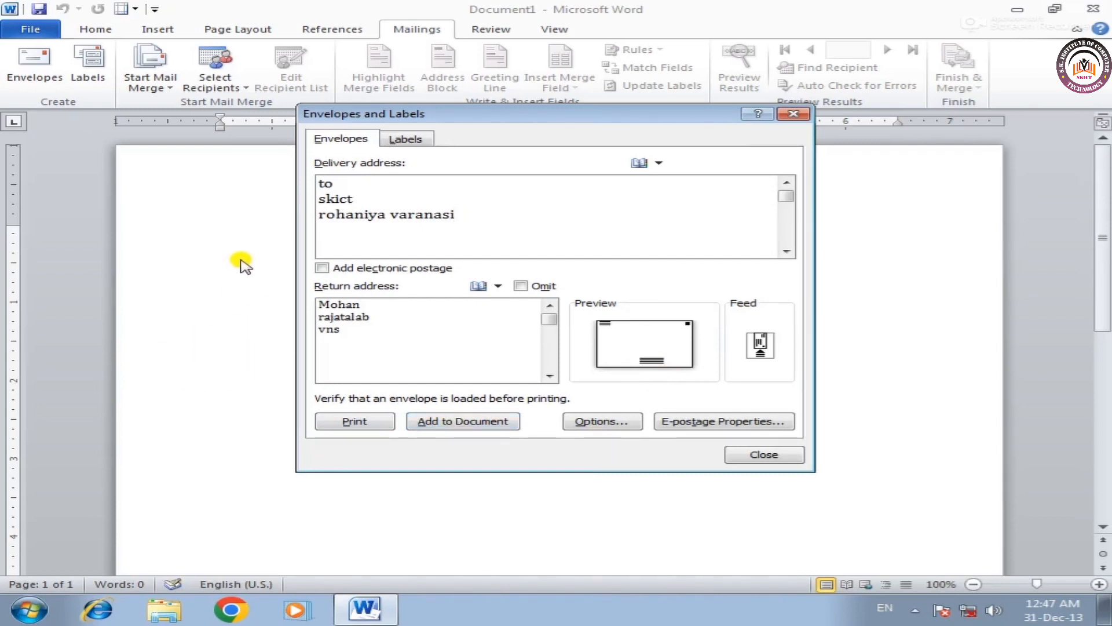
Step: Add the envelope to the document and save the new return address as the default
left_click(452, 425)
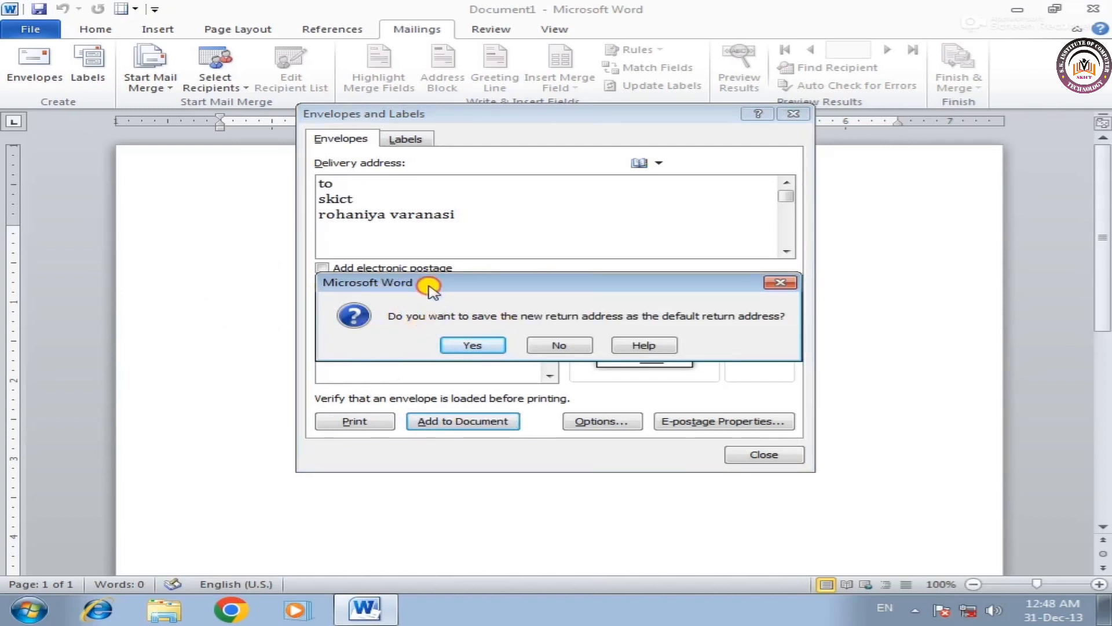
left_click_drag(434, 282, 430, 373)
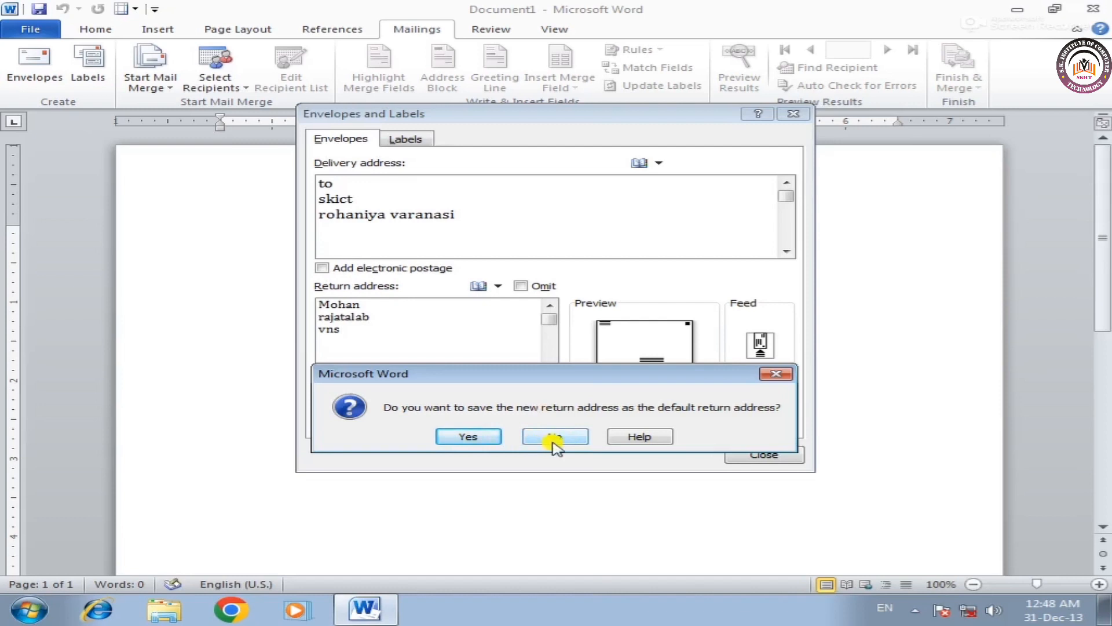
left_click(468, 437)
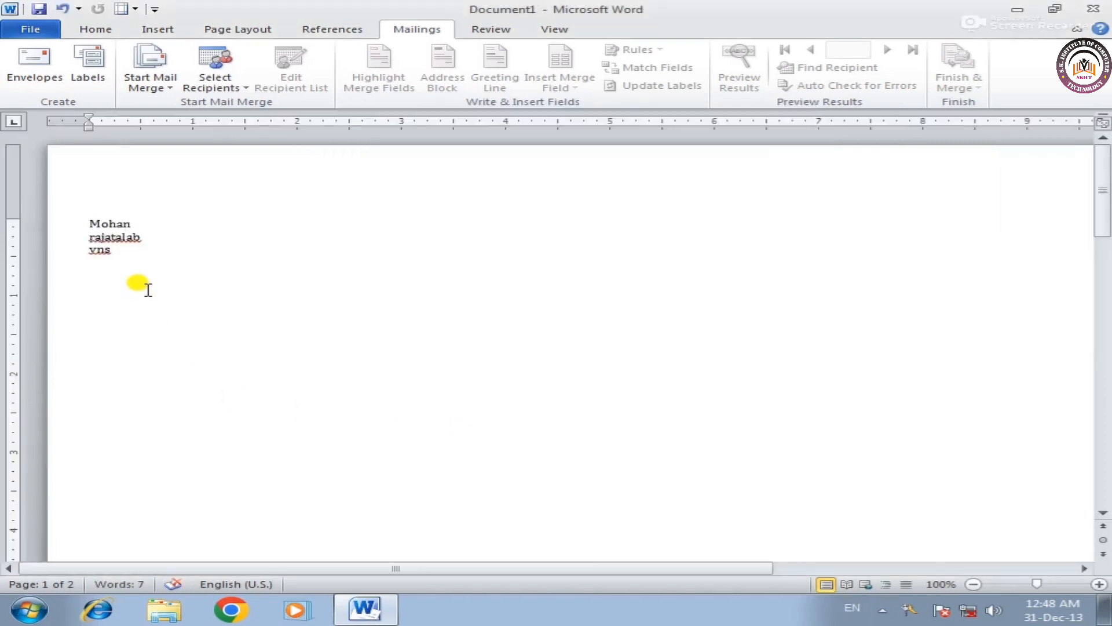
Step: Examine where the return and delivery addresses sit on the envelope page, and view the whole page together with the page after it
scroll(147, 289, "down", 8)
scroll(579, 347, "down", 2)
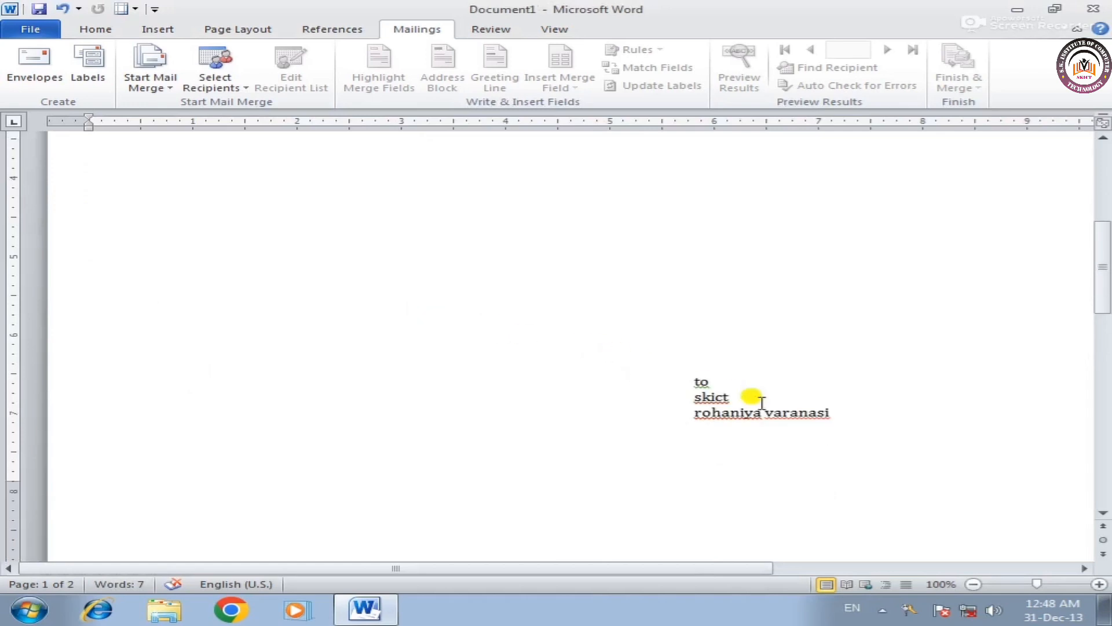
scroll(747, 412, "up", 6)
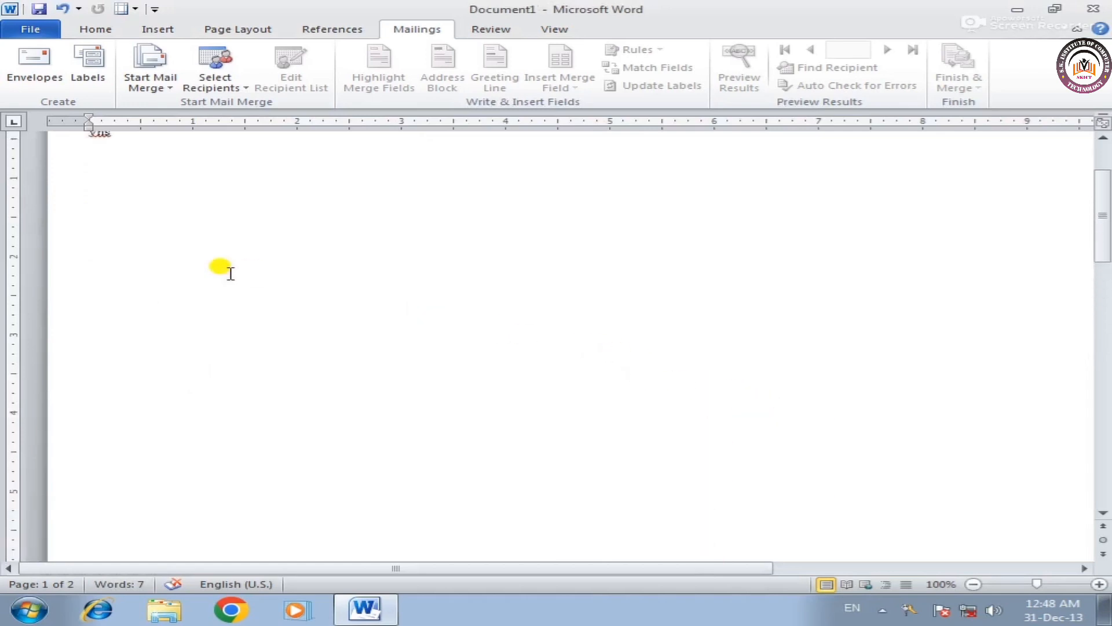
scroll(223, 268, "up", 3)
scroll(226, 270, "down", 4)
scroll(228, 273, "down", 2)
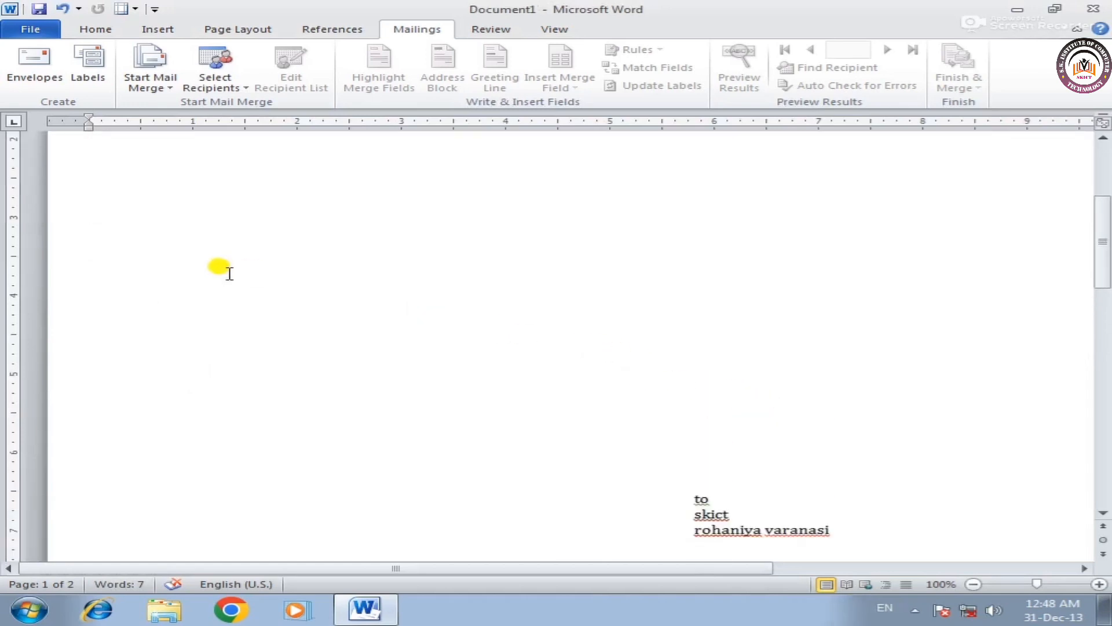
left_click_drag(1019, 584, 1006, 584)
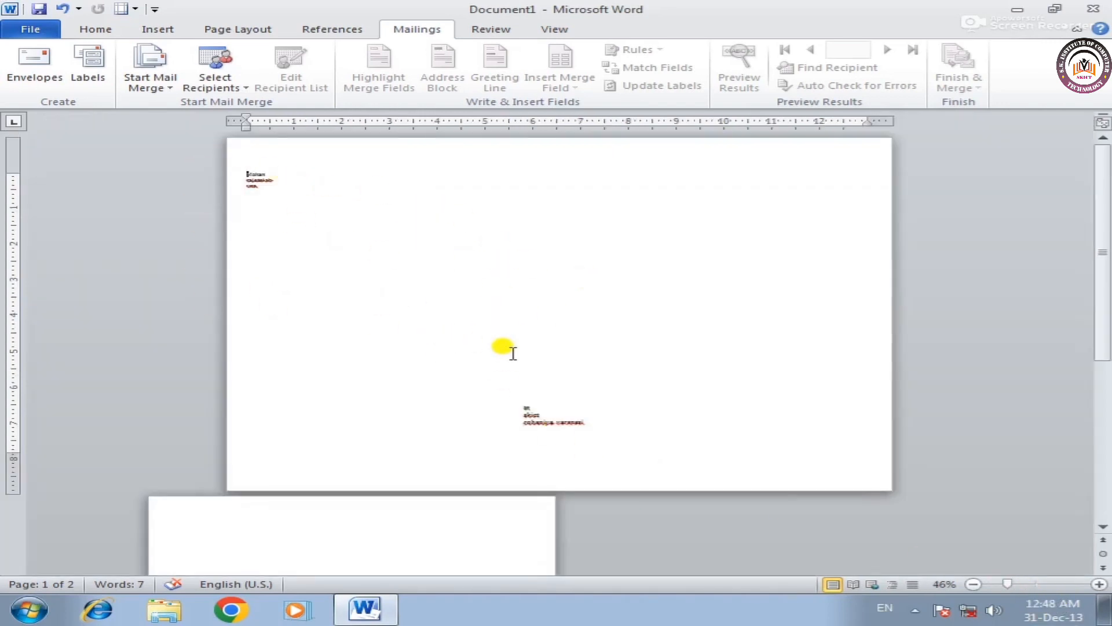
scroll(464, 371, "down", 5)
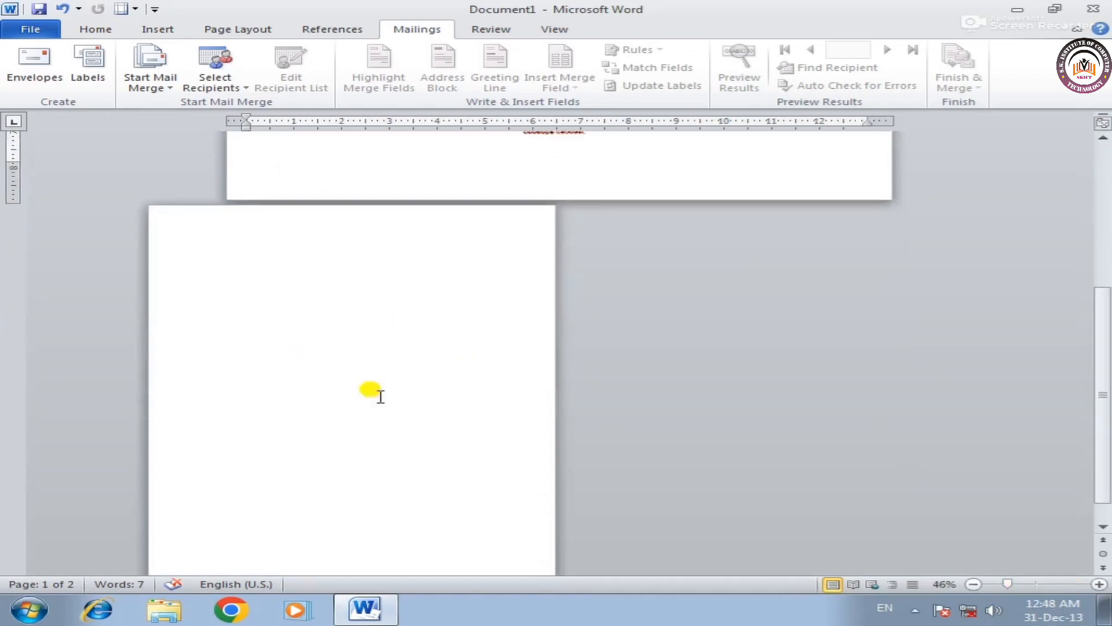
scroll(330, 393, "down", 1)
scroll(330, 397, "up", 4)
scroll(348, 399, "up", 4)
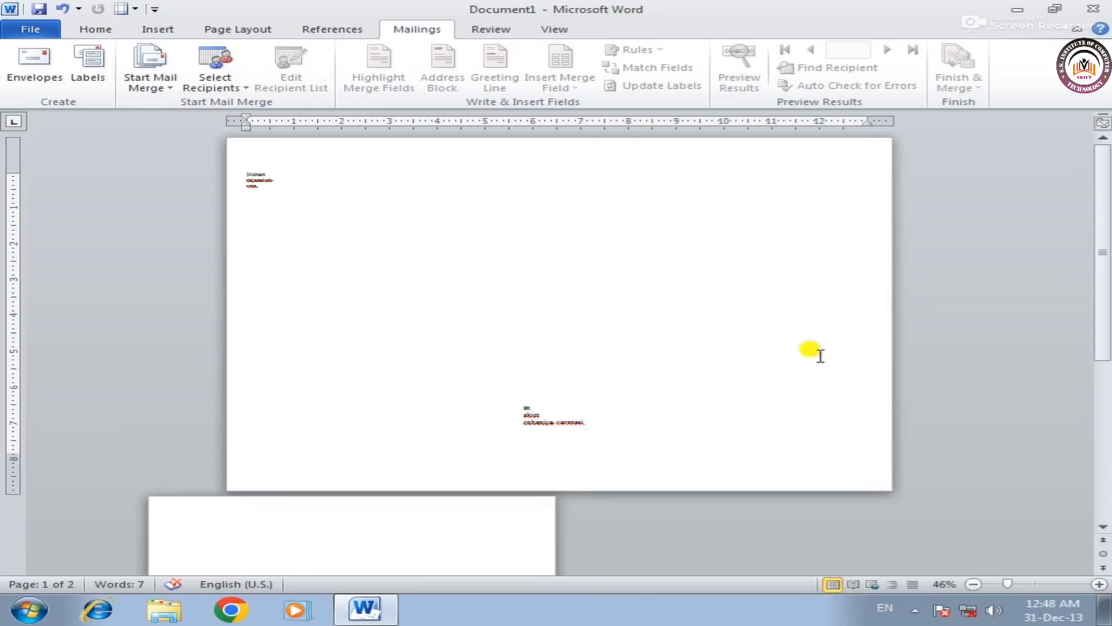
Step: Restore the 100% view and review the envelope from the return address down to the delivery address
left_click(1099, 583)
left_click(1099, 584)
left_click(1099, 584)
left_click(1099, 584)
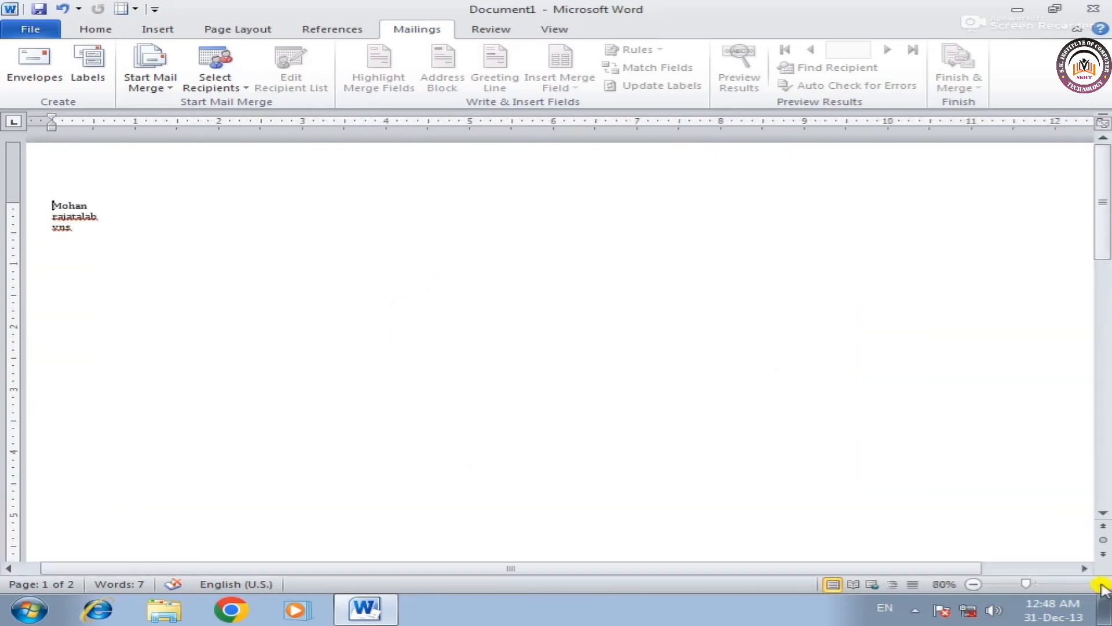
left_click(1099, 584)
left_click(1099, 584)
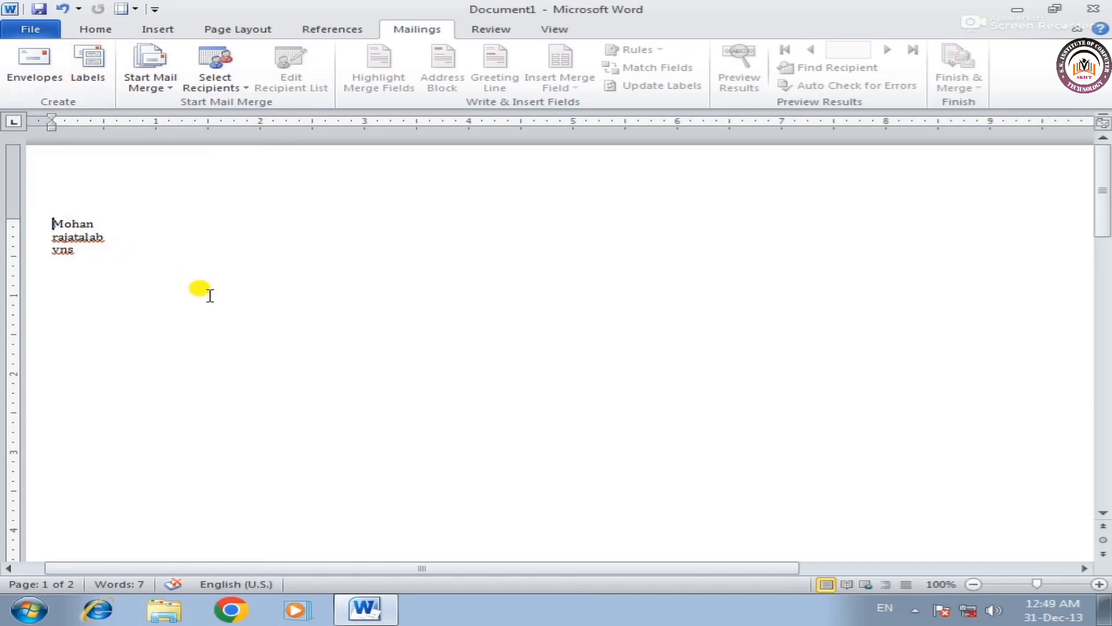
scroll(199, 291, "down", 9)
scroll(840, 493, "up", 10)
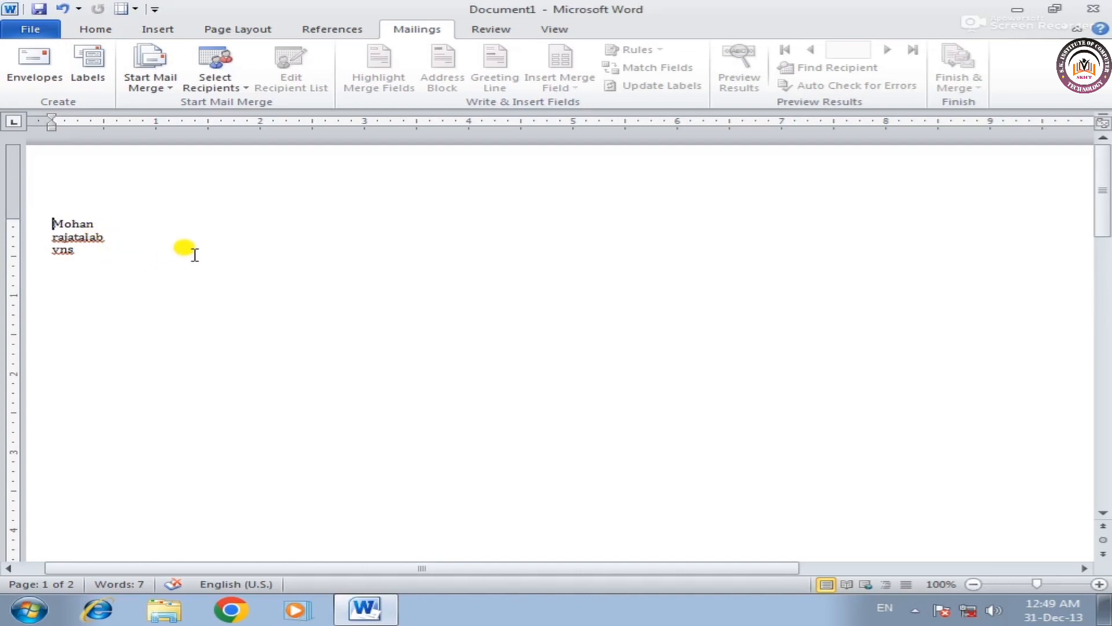
Step: Start creating labels for the delivery address and set the label product to Microsoft B4 (Landscape)
left_click(93, 81)
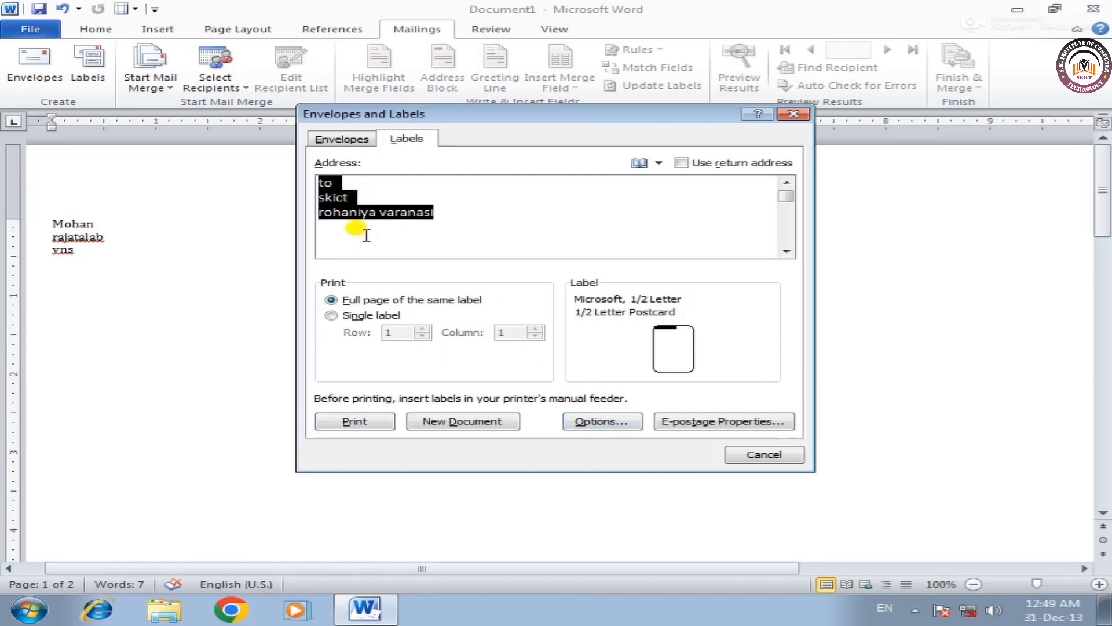
left_click(607, 418)
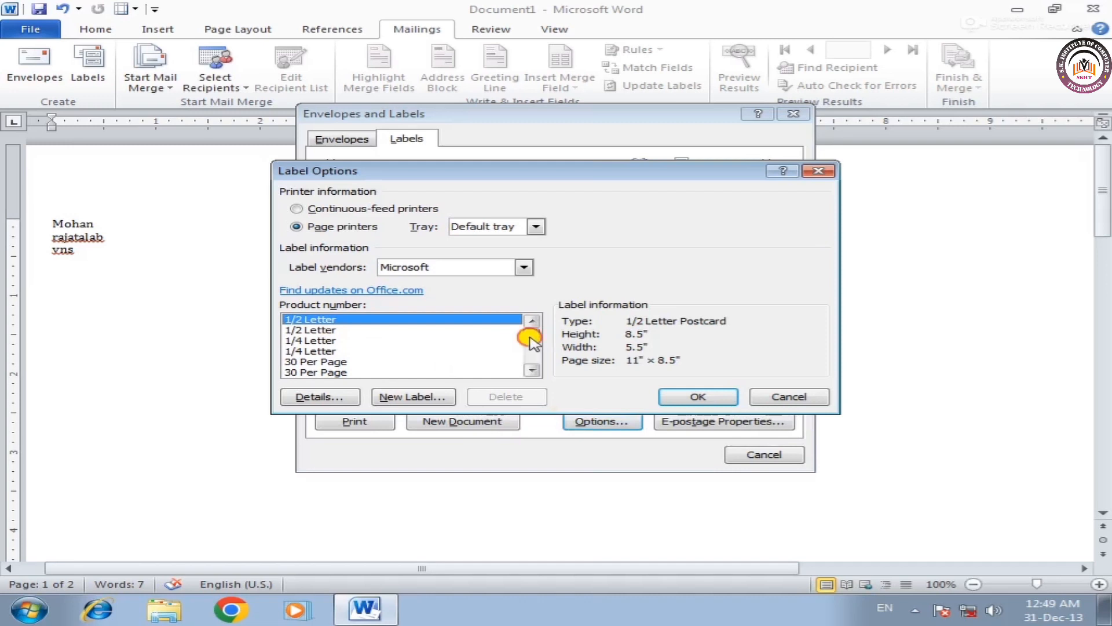
left_click_drag(528, 331, 529, 343)
left_click(530, 369)
left_click(530, 369)
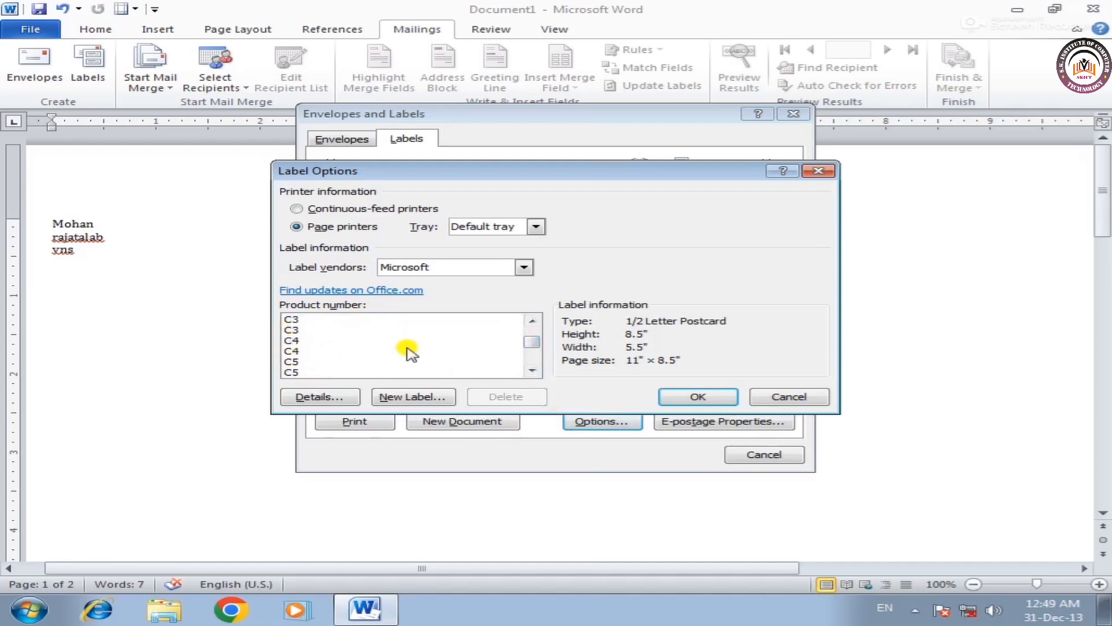
scroll(405, 355, "up", 3)
left_click(296, 330)
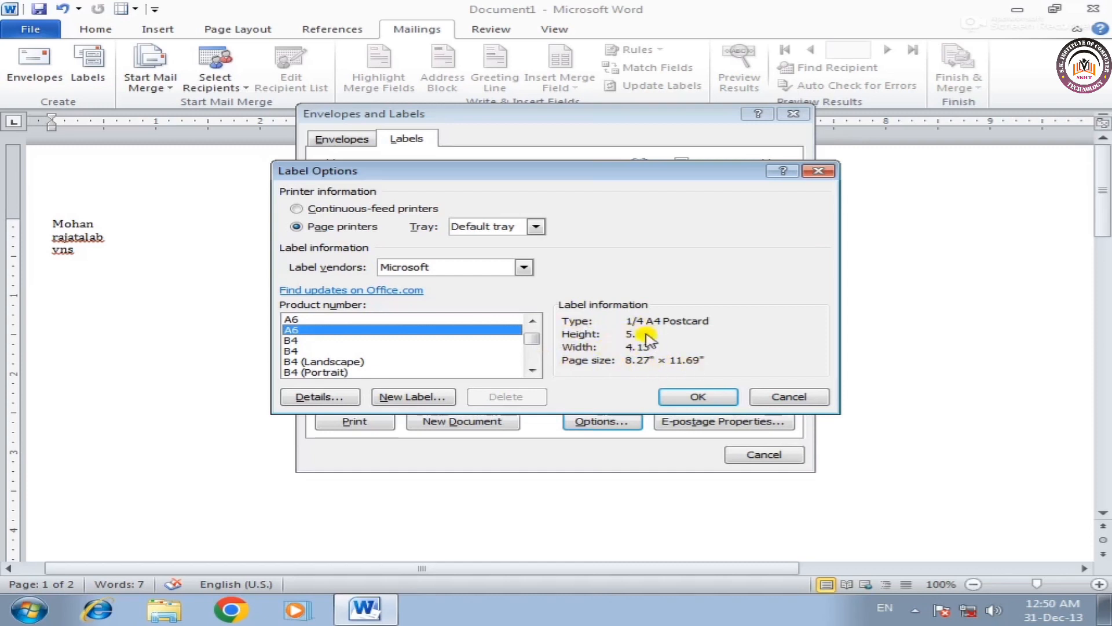
left_click(348, 362)
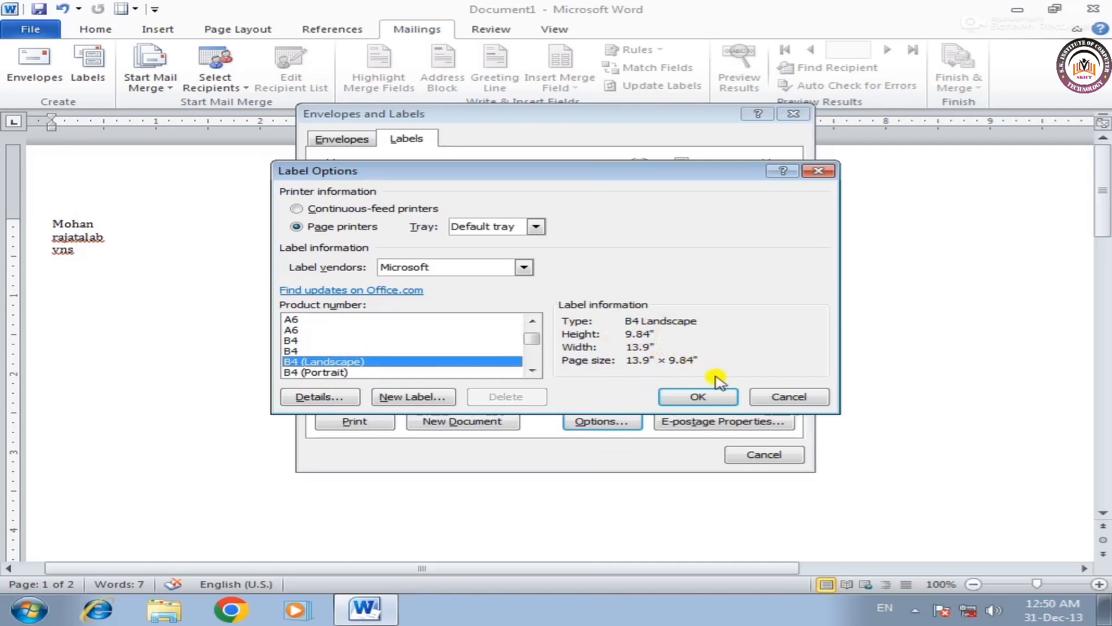
left_click(721, 397)
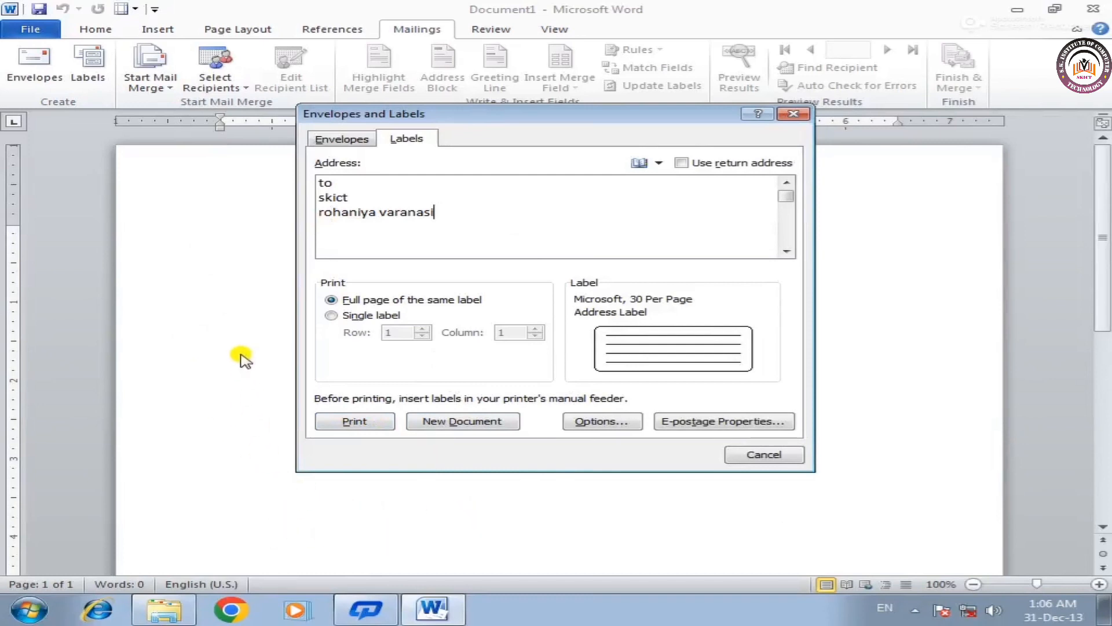
Step: Generate a new document with a full page of the same address label on Microsoft 30 Per Page, and look over the page
left_click(462, 423)
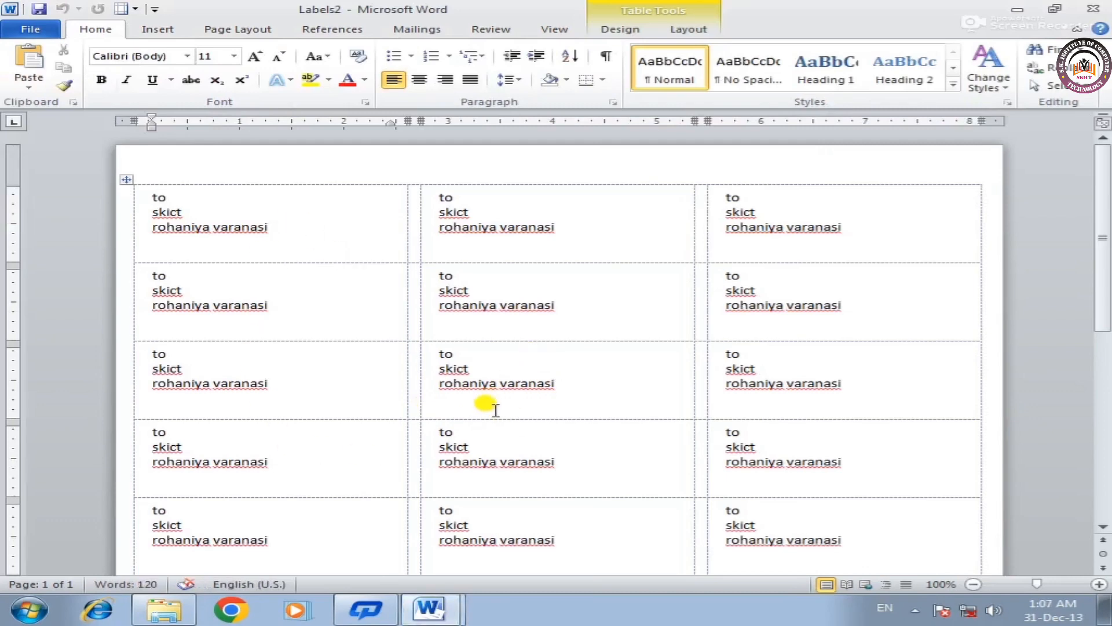
scroll(527, 371, "down", 5)
scroll(542, 353, "down", 1)
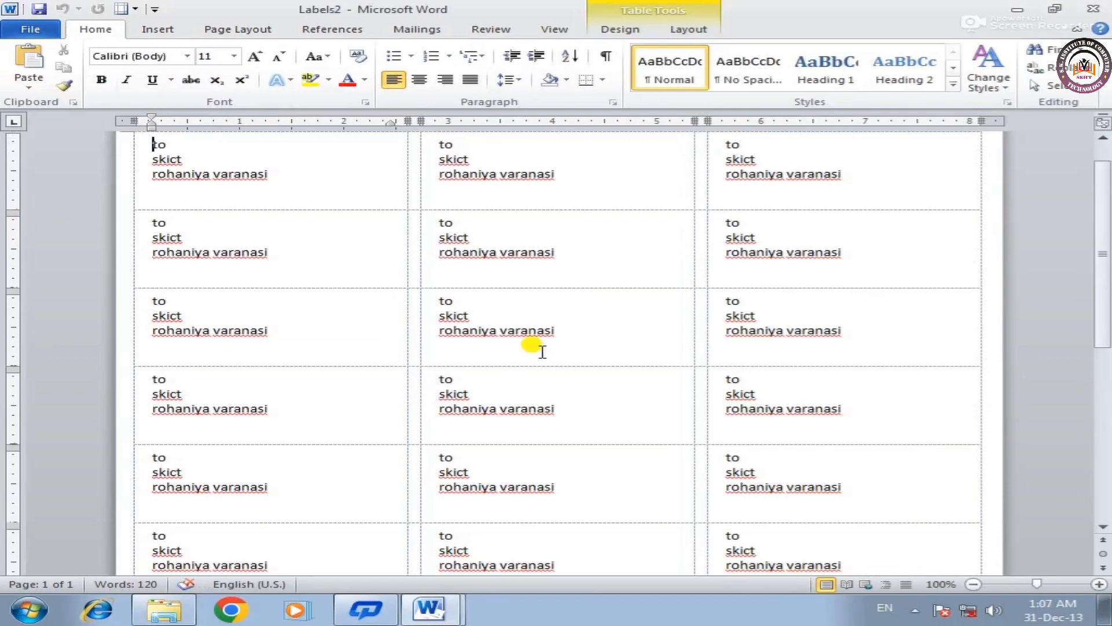
scroll(452, 355, "up", 3)
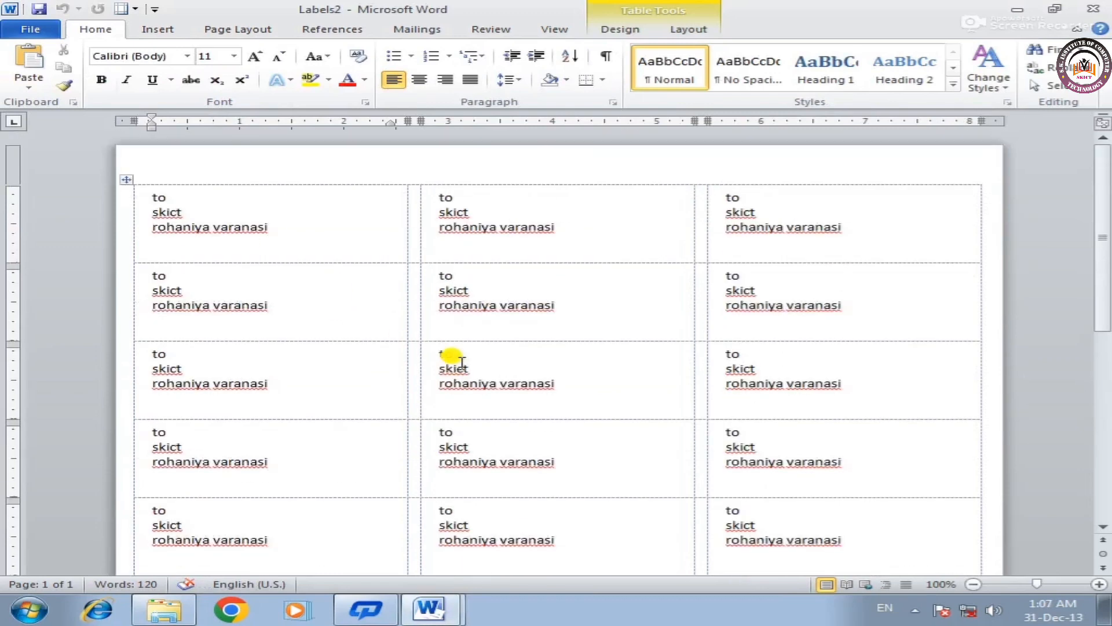